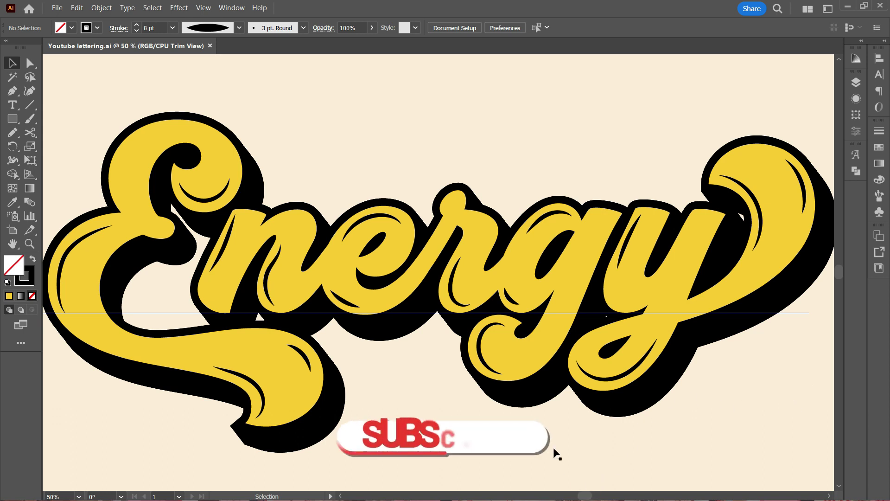
- Zoom out from the finished Energy artwork and switch to the empty Artboard 2
key(ctrl+minus)
key(p)
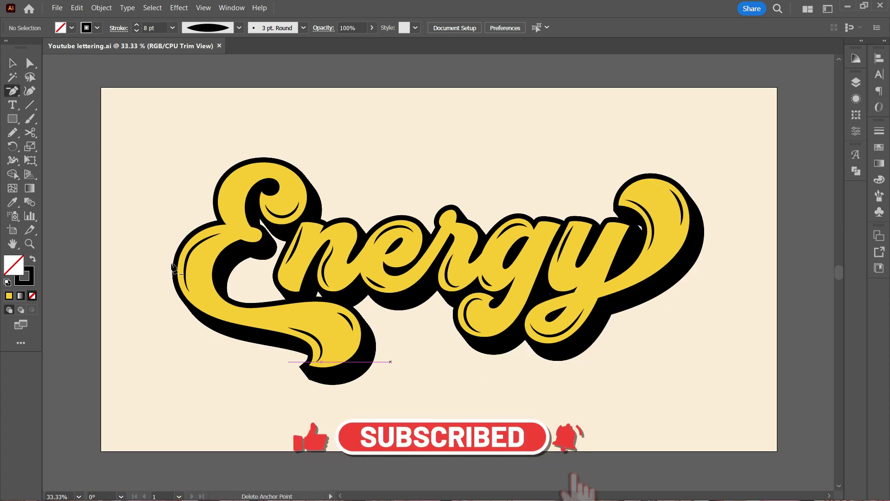
click(13, 64)
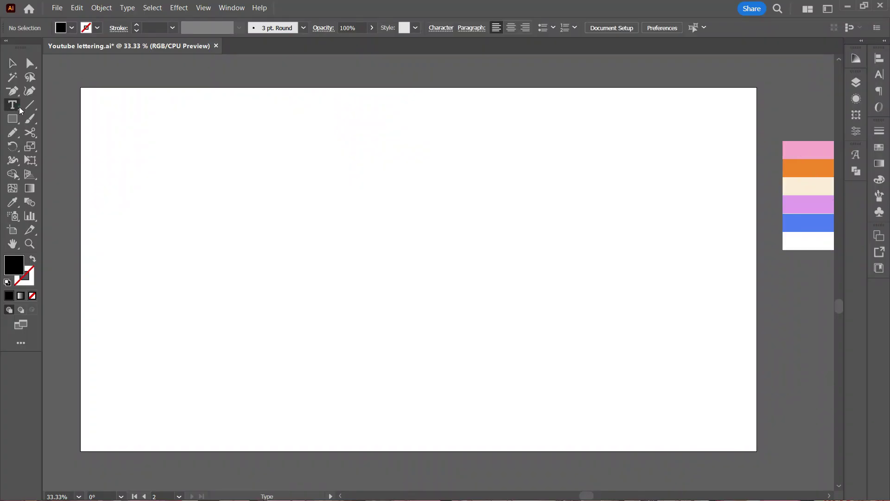
- Type 'Energy' on the artboard, then enlarge it to about 535 pt, widen it and centre it
click(13, 105)
click(297, 213)
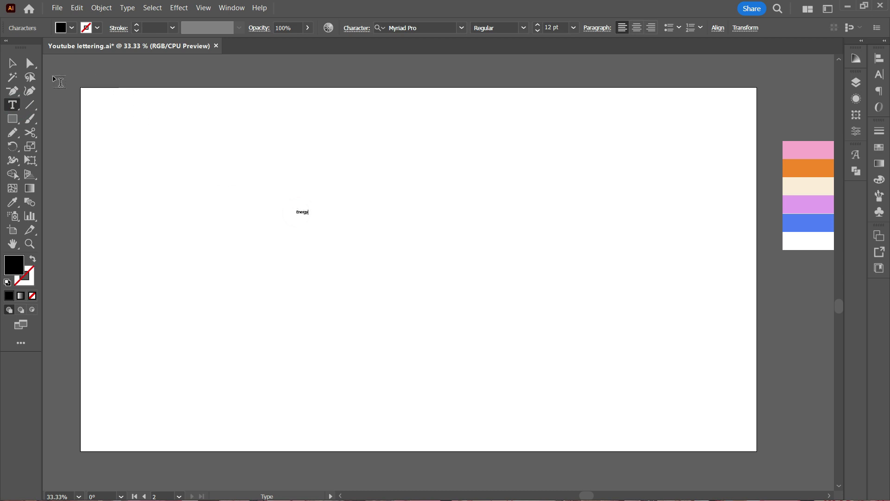
click(13, 63)
drag(308, 218, 760, 371)
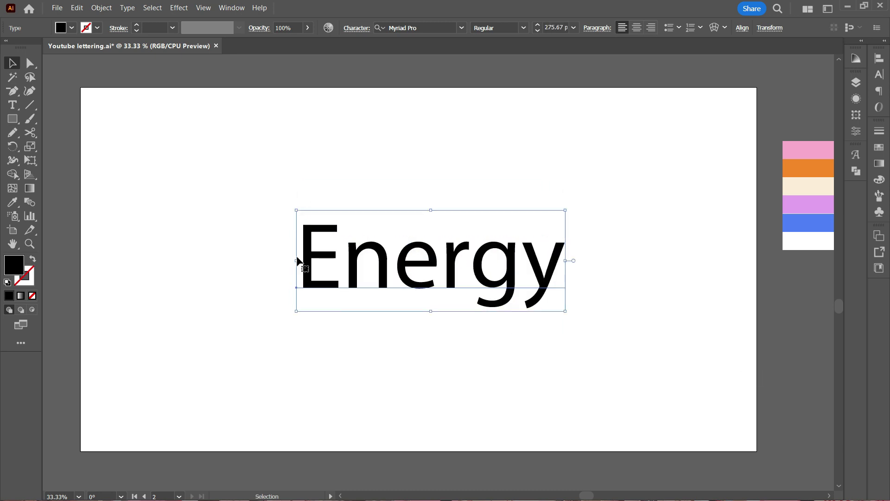
drag(298, 262, 109, 260)
drag(266, 276, 389, 284)
drag(636, 255, 704, 256)
drag(587, 273, 531, 258)
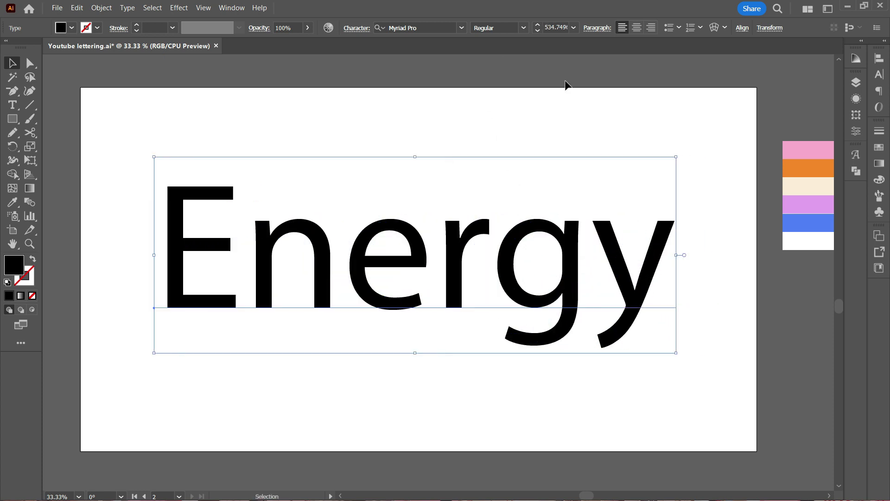
- Change the Energy text from Myriad Pro to Groovy Script, using the Character panel's Script font filter
click(885, 41)
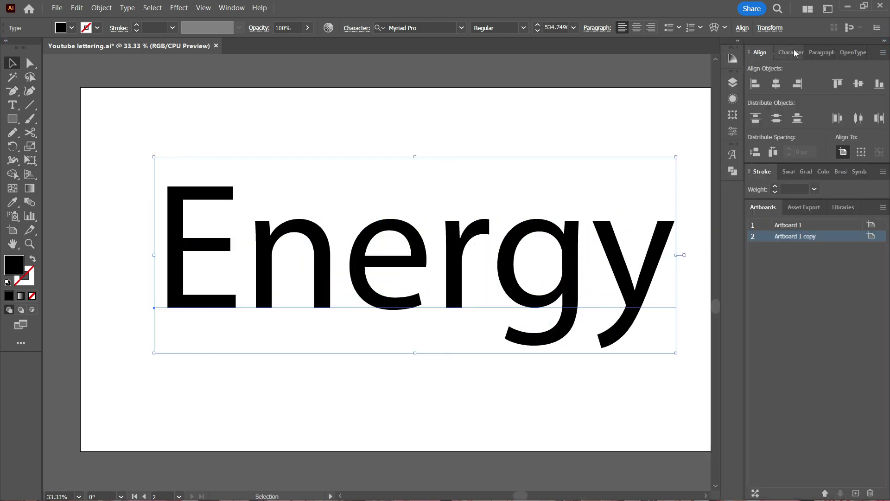
click(787, 51)
click(870, 70)
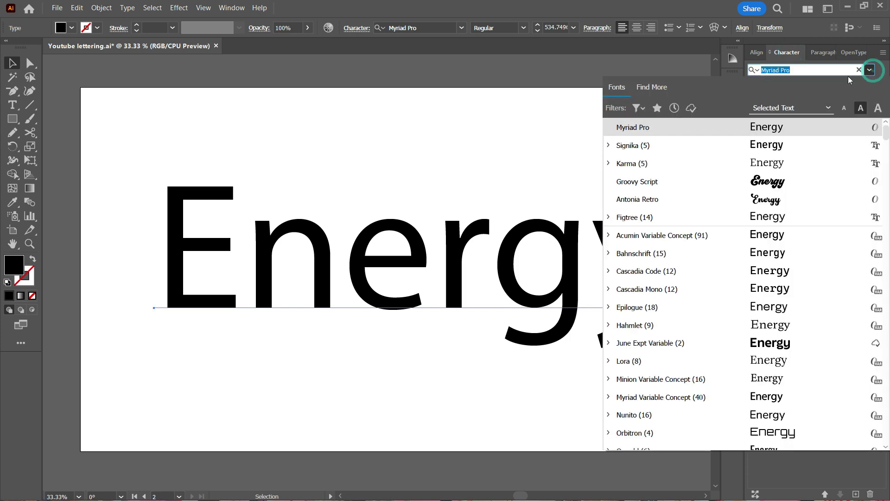
click(639, 108)
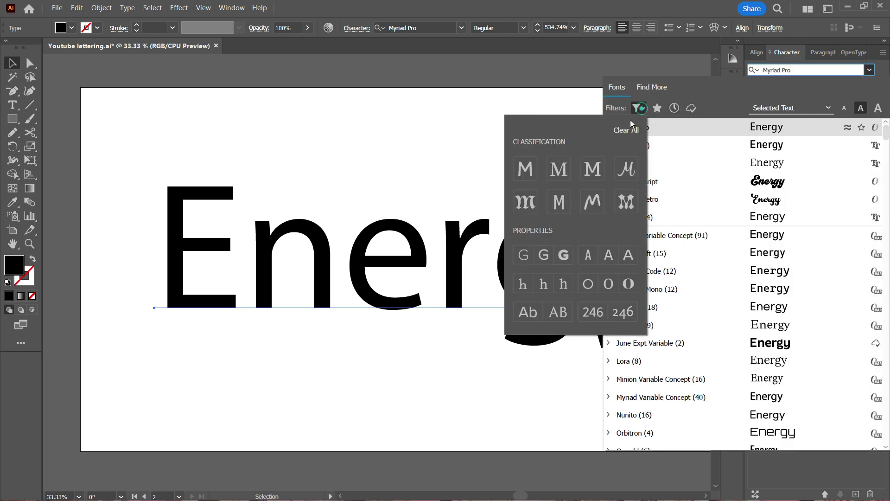
click(626, 169)
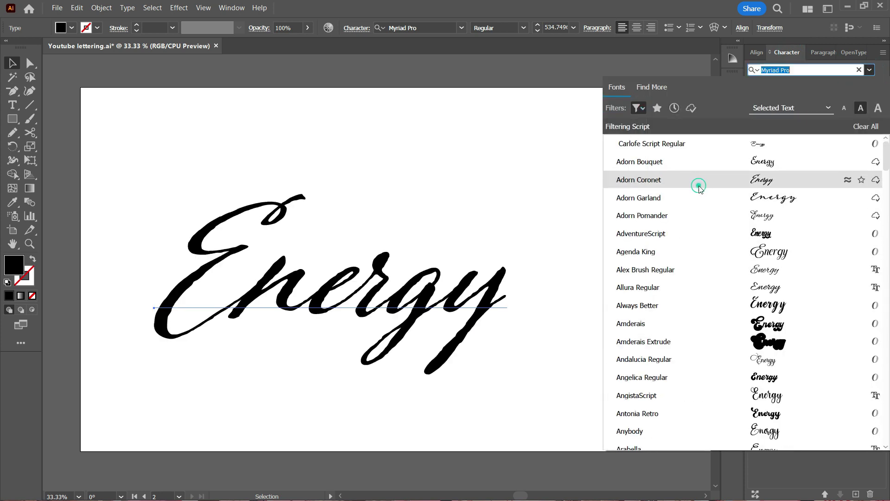
scroll(684, 328, down, 15)
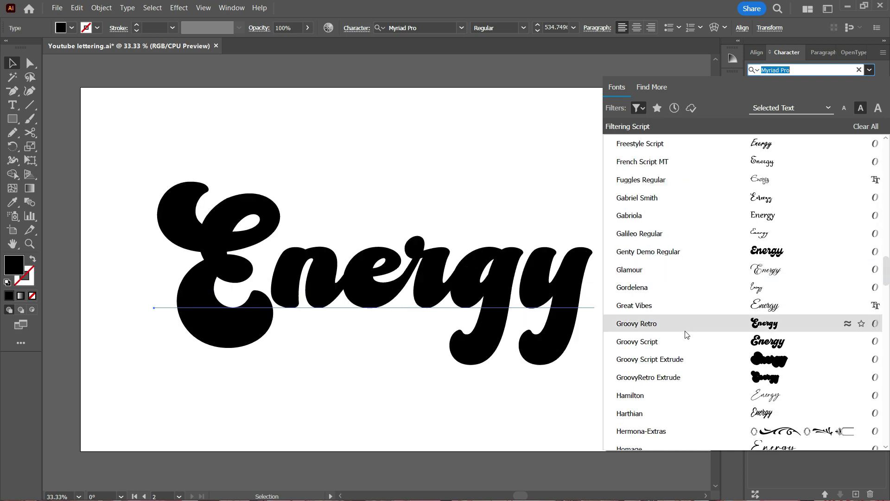
click(686, 341)
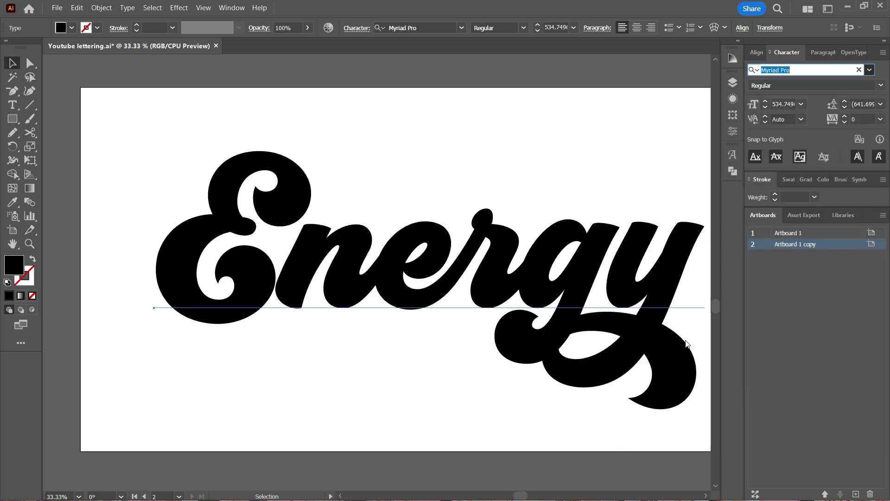
- Scale the Energy text down to 487.84 pt and move it slightly up and right
click(881, 52)
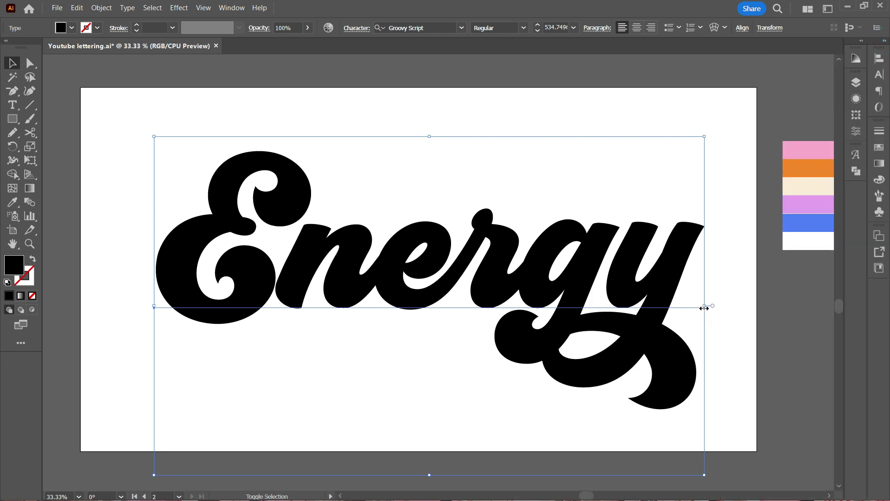
drag(704, 307, 657, 307)
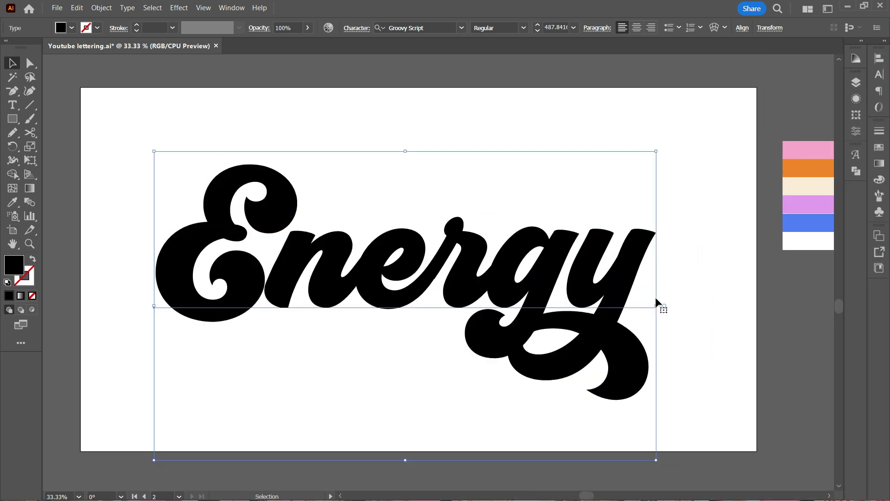
drag(588, 281, 598, 274)
- Replace the y and E with looping swash alternates, then nudge the lettering left and up
key(t)
click(588, 285)
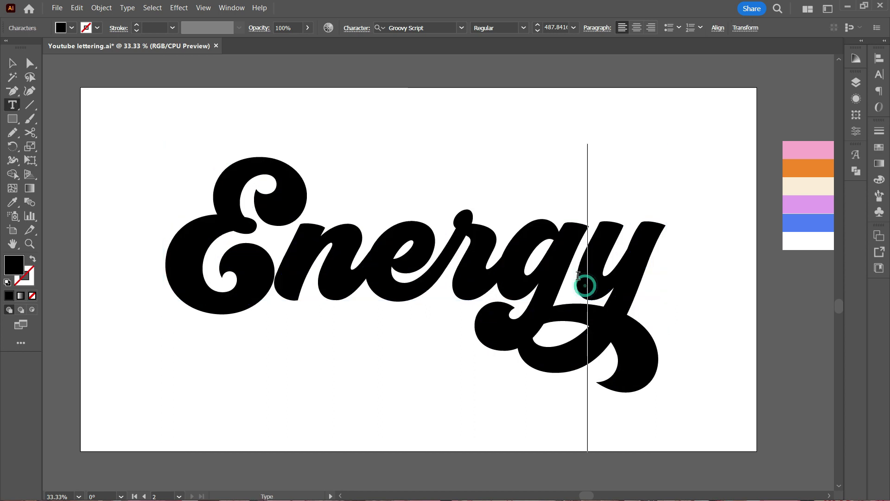
key(shift+Right)
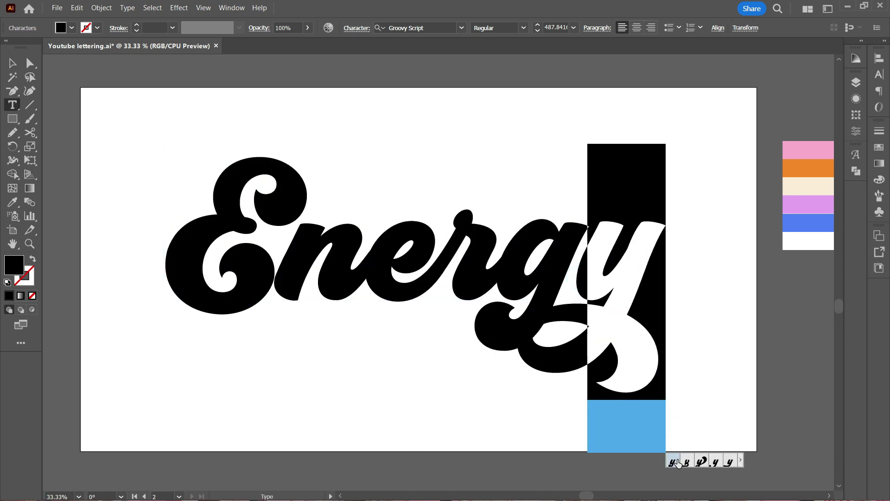
click(701, 462)
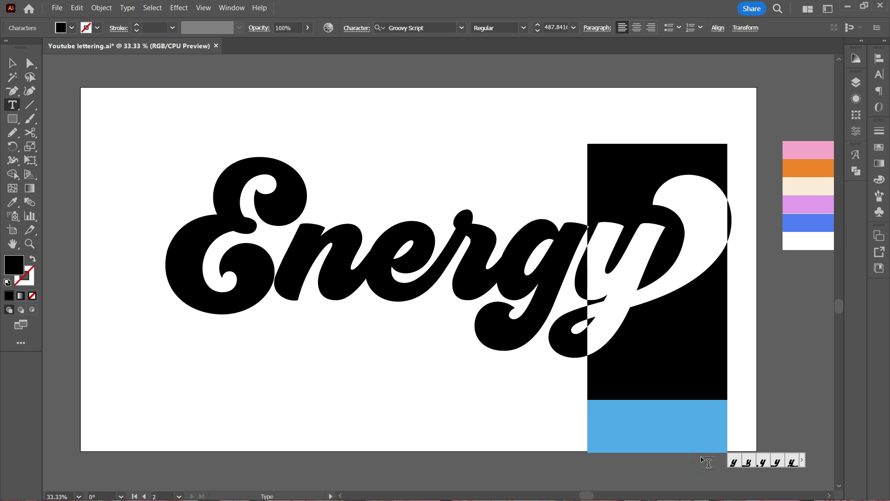
click(189, 209)
key(shift+Right)
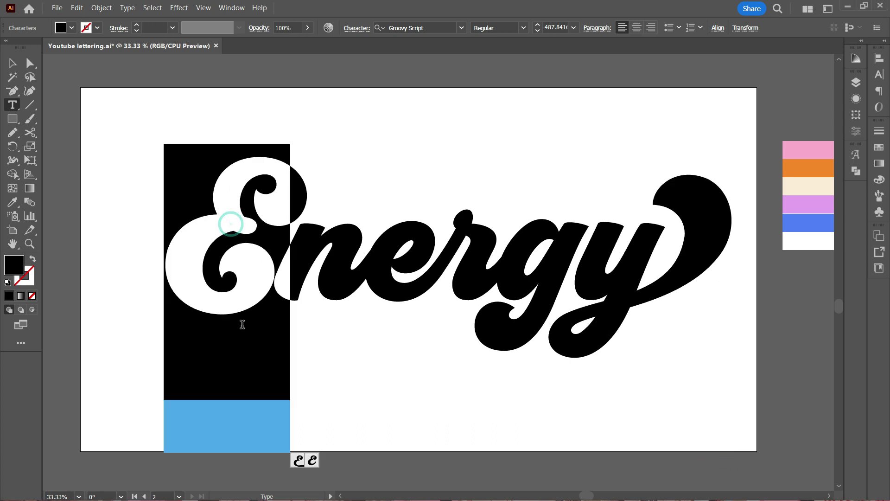
click(299, 461)
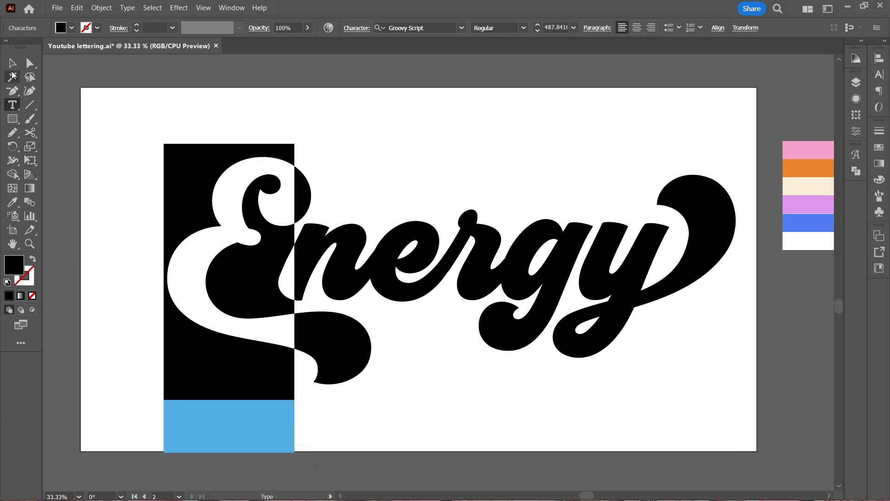
click(12, 63)
click(326, 110)
drag(363, 238, 340, 260)
- Copy the Energy lettering and Alt-drag an offset duplicate slightly up and left
click(110, 207)
click(195, 224)
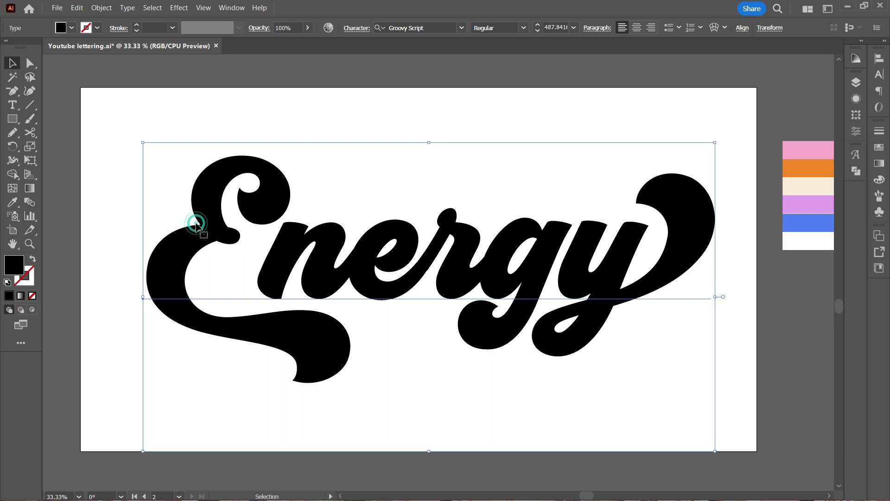
click(76, 8)
click(107, 63)
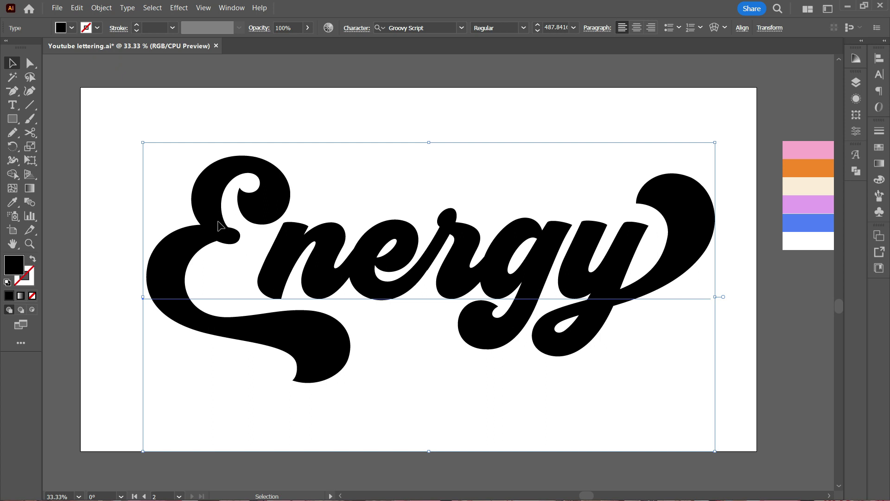
mouse_move(219, 225)
mouse_down()
mouse_move(224, 170)
mouse_move(214, 217)
mouse_up()
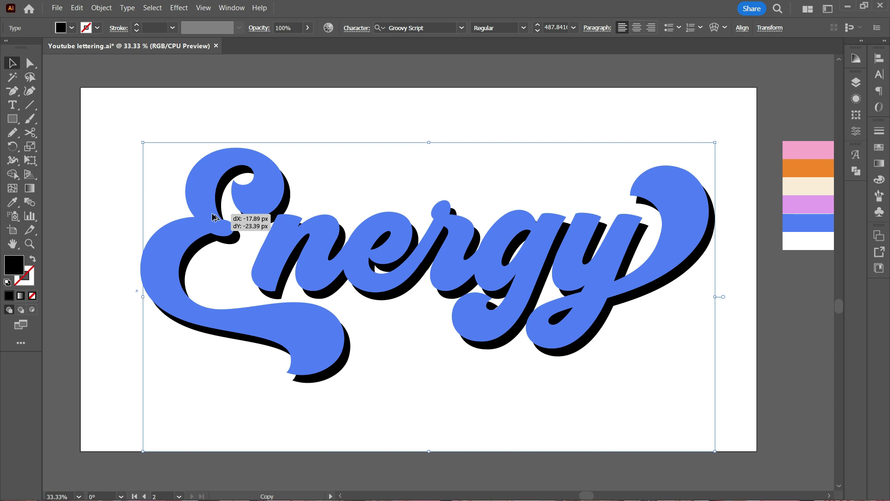
drag(211, 213, 210, 213)
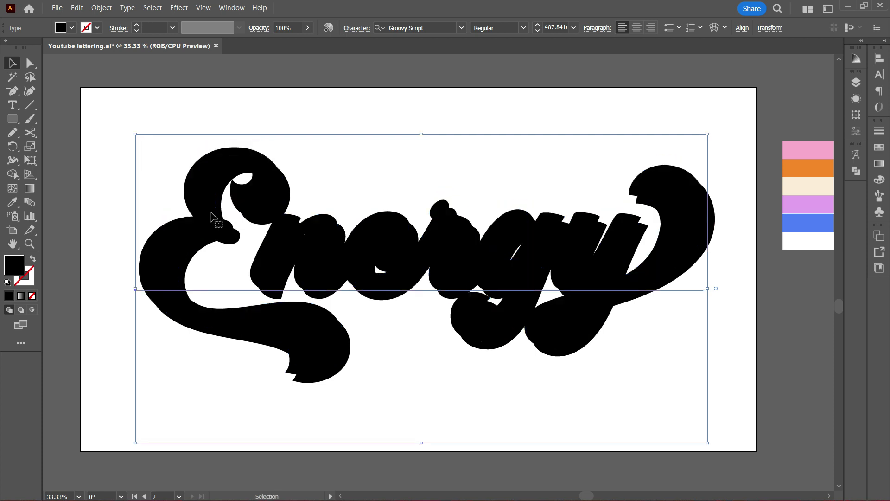
click(122, 175)
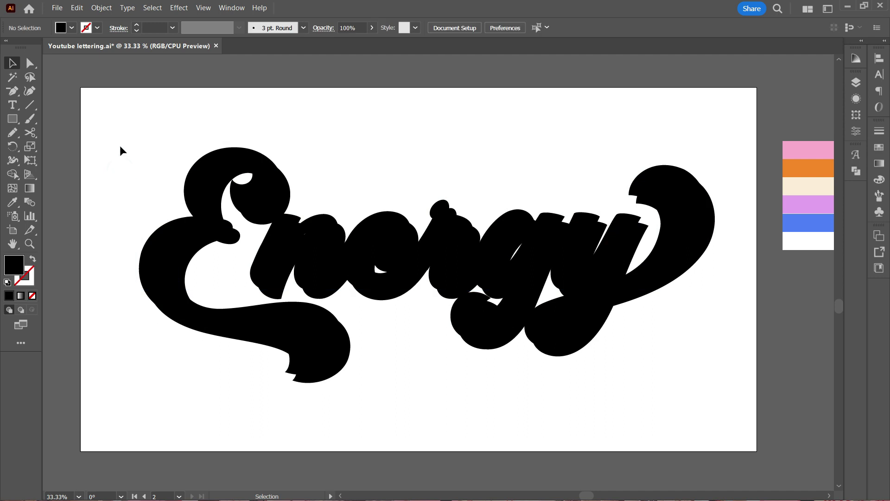
- Select both black copies and set Blend Options to 200 Specified Steps
drag(124, 133, 729, 403)
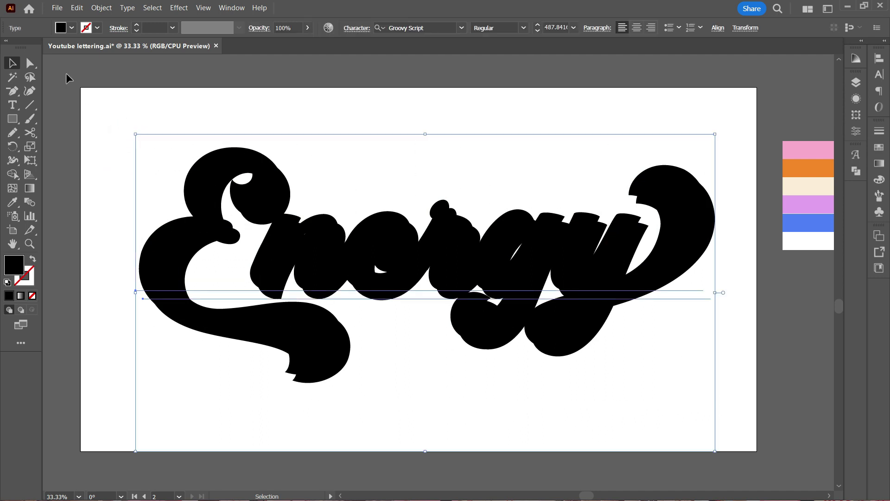
click(100, 8)
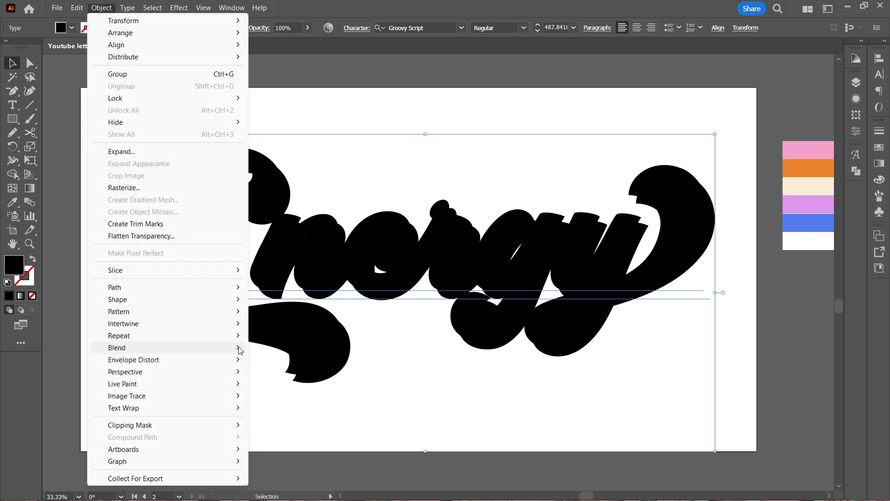
mouse_move(234, 347)
click(282, 377)
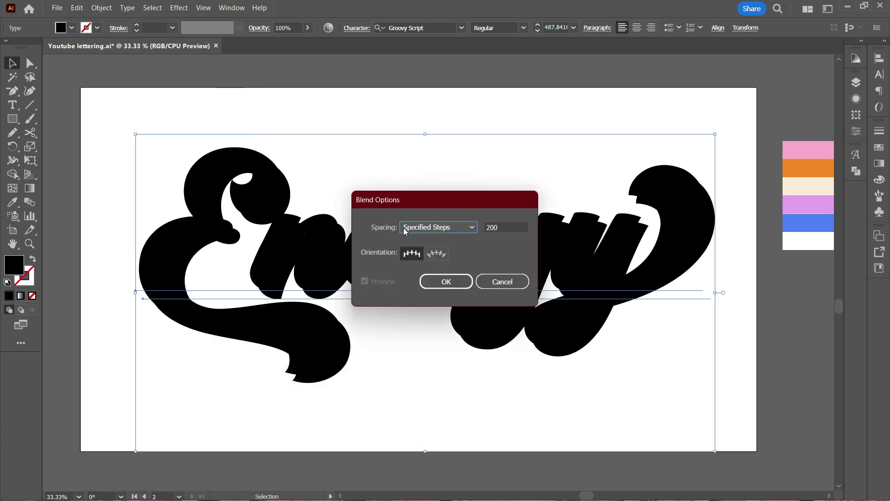
click(486, 226)
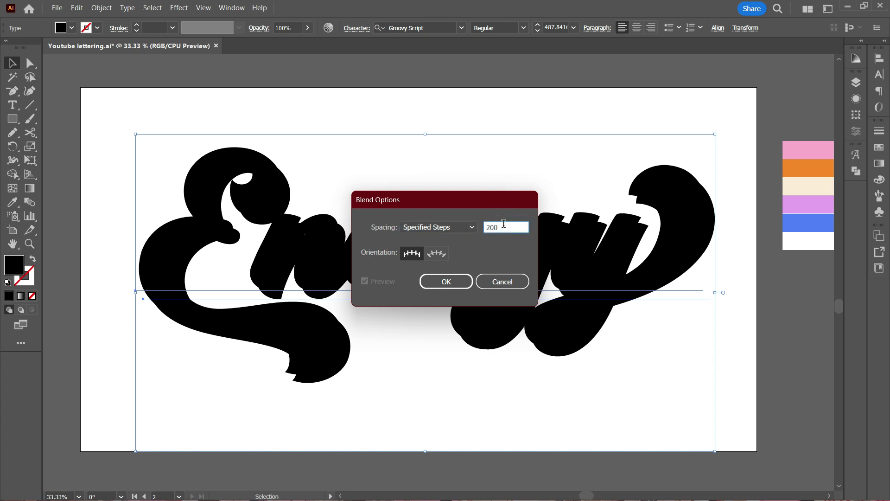
click(473, 227)
click(473, 228)
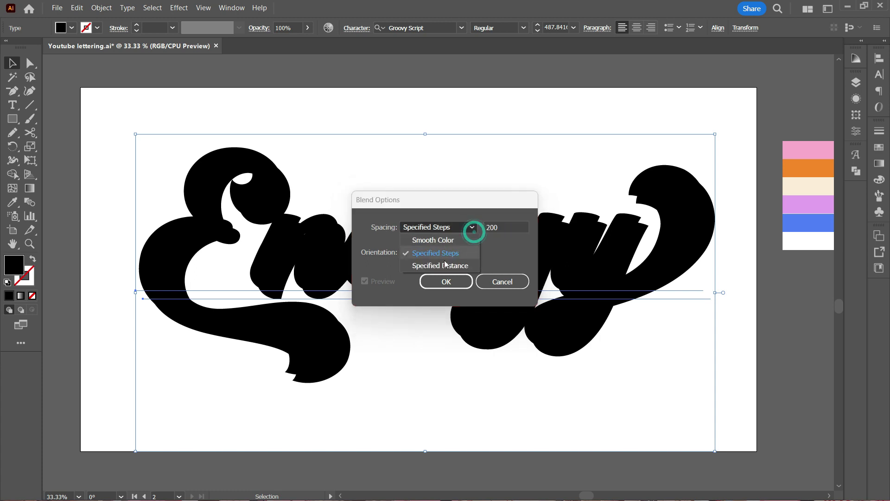
click(445, 253)
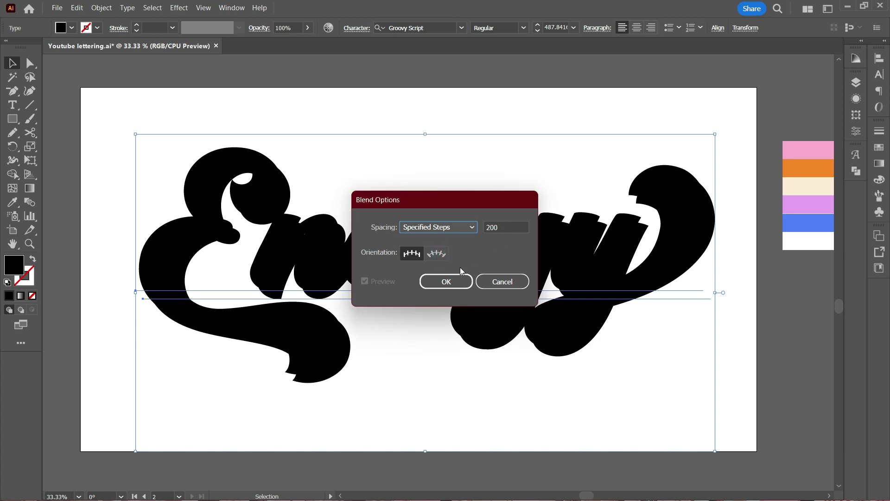
click(446, 283)
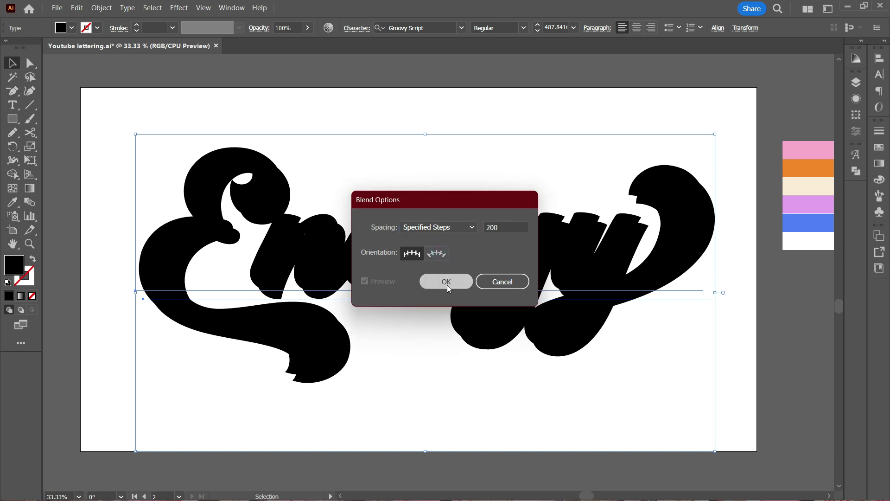
- Make the blend from the two black copies, then select the front Energy text inside it
click(95, 10)
mouse_move(220, 353)
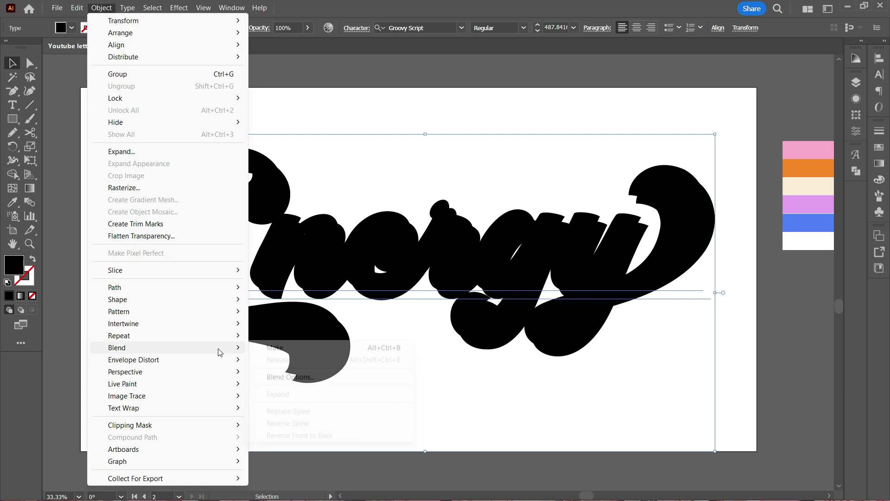
click(307, 348)
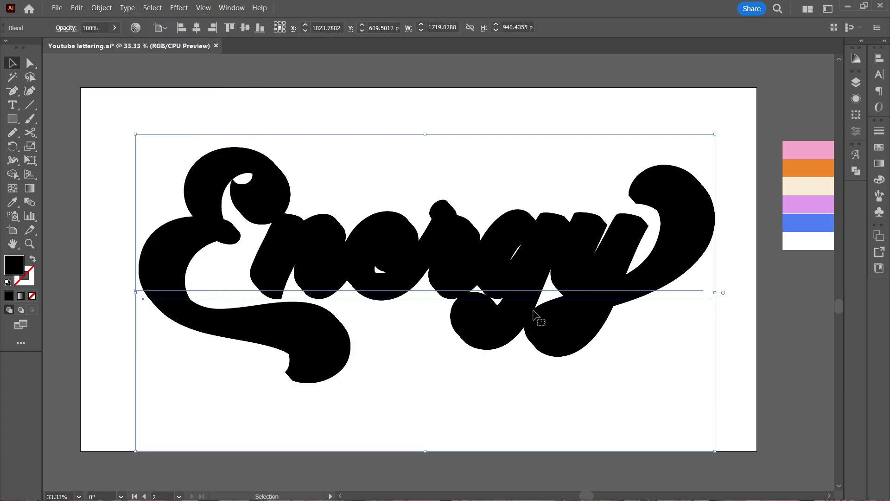
key(a)
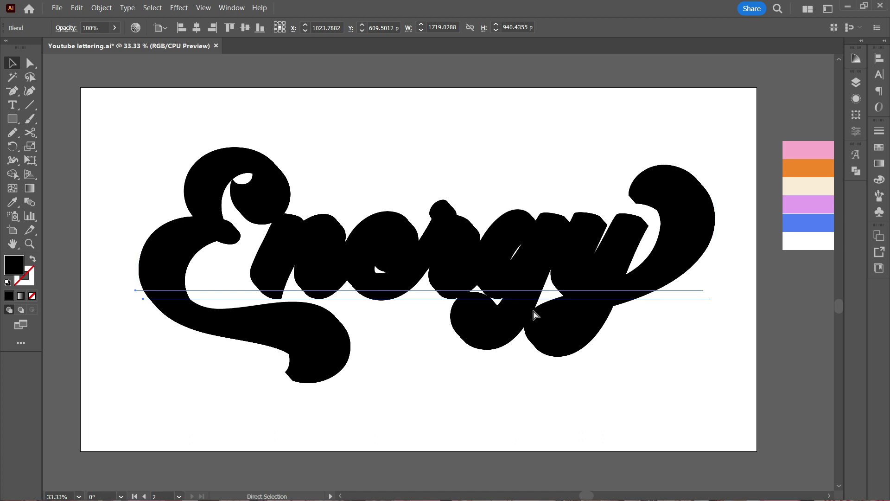
click(536, 316)
key(v)
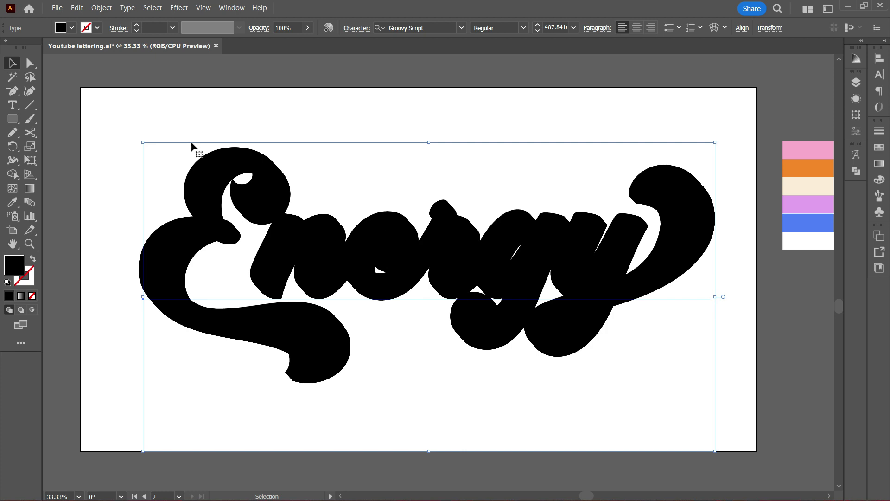
click(77, 8)
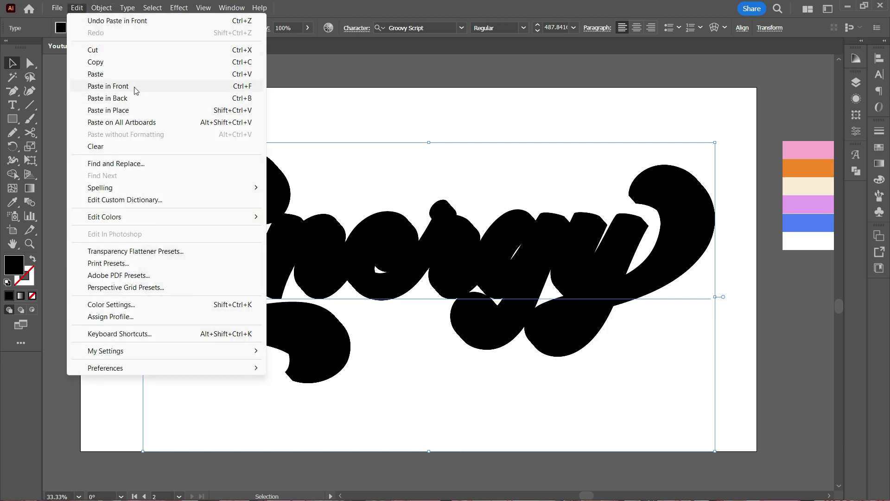
- Paste a copy of Energy in front and fill it with the yellow swatch colour
click(360, 105)
click(360, 105)
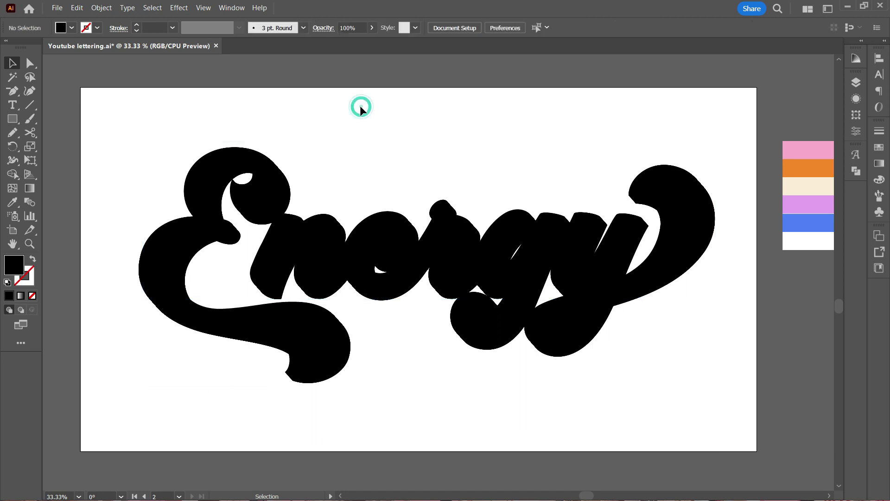
click(220, 159)
key(i)
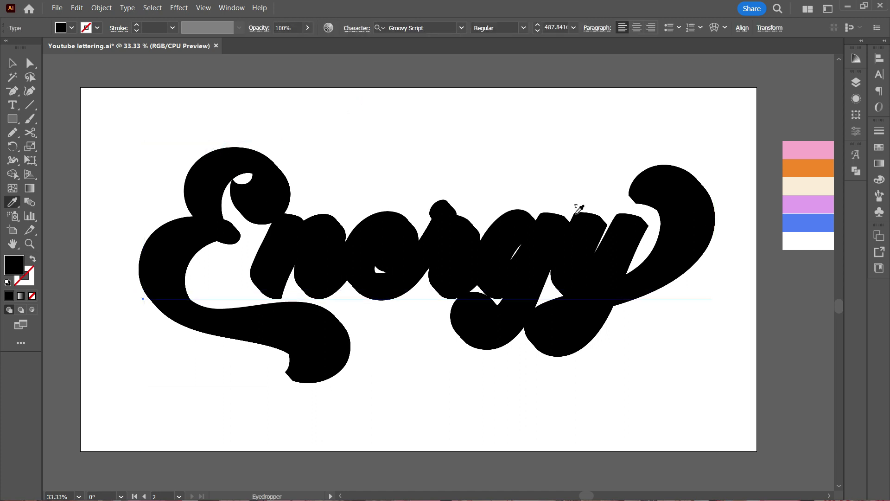
click(793, 167)
key(v)
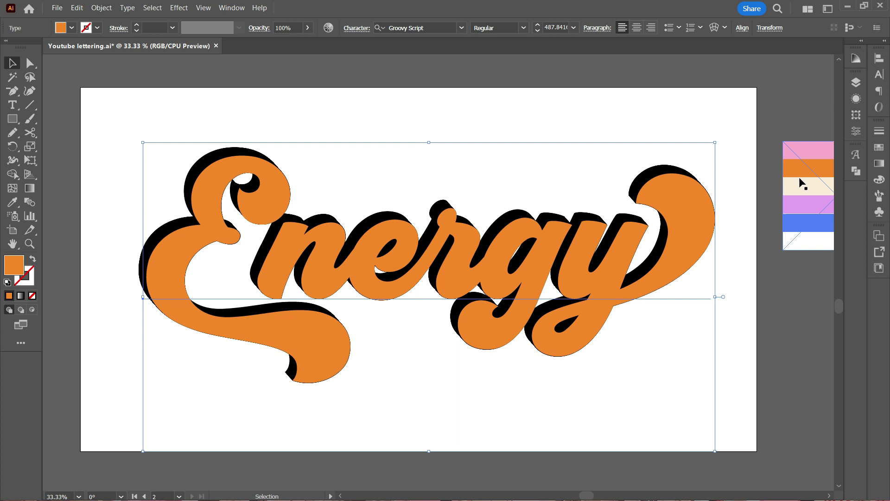
drag(798, 177, 695, 109)
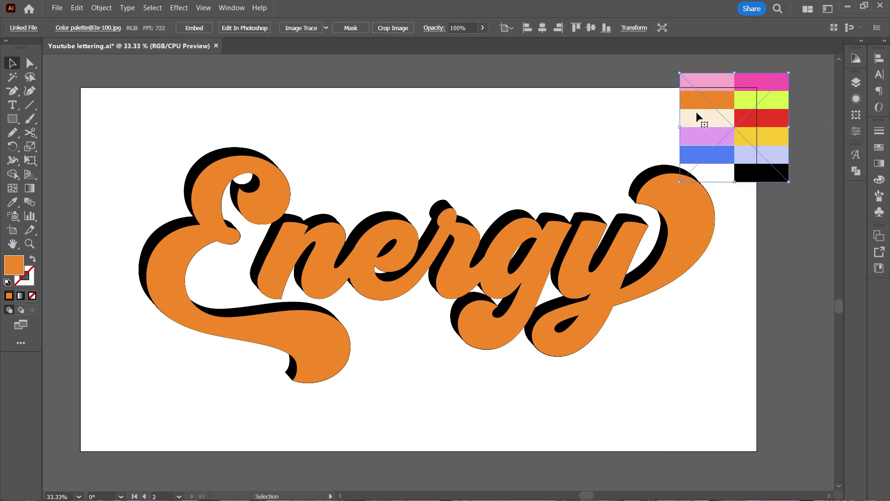
key(i)
click(761, 137)
key(v)
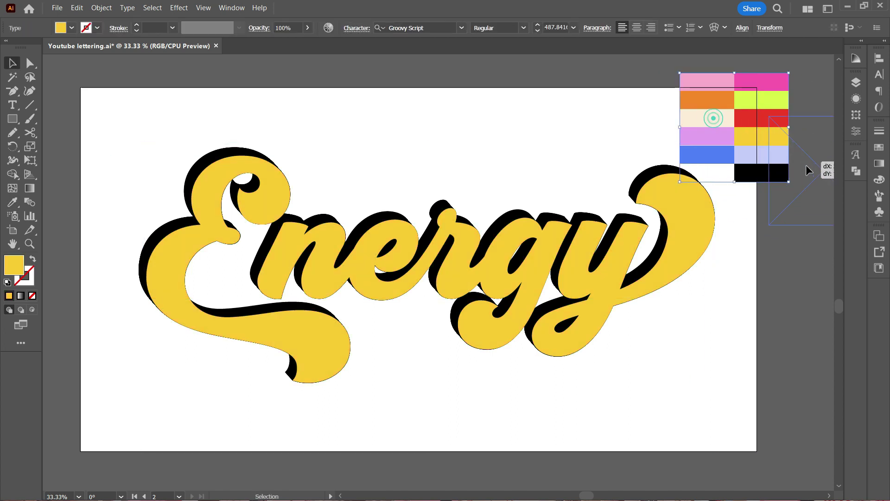
key(ctrl+z)
- Shift the yellow Energy text up and left to reveal the black extrusion
click(558, 237)
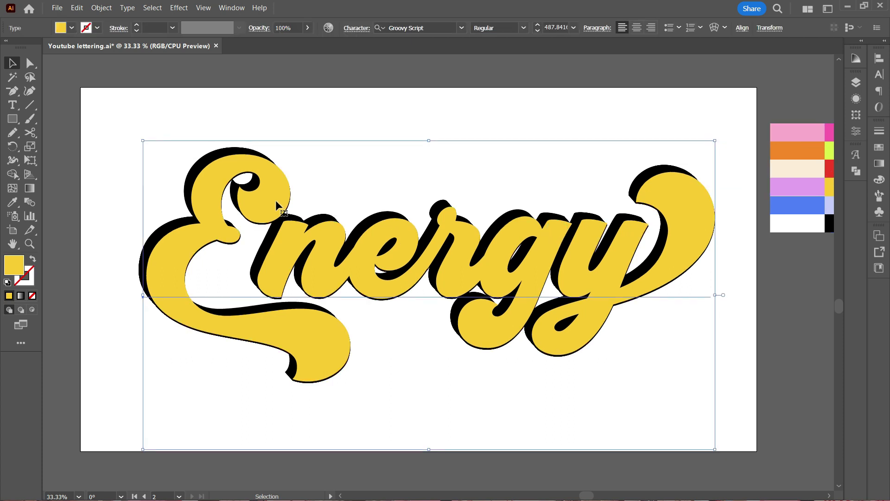
drag(277, 205, 269, 199)
key(ctrl+z)
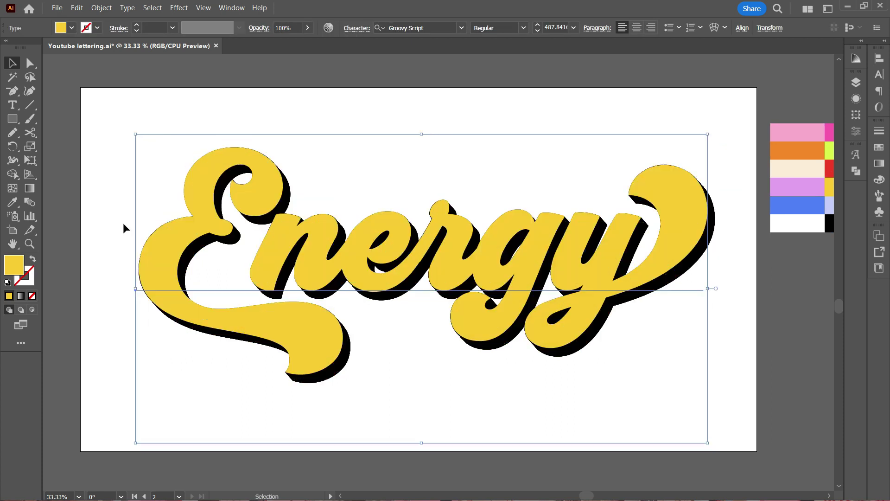
- Give the black Energy blend a black stroke with a 30 pt weight in the Stroke panel
click(117, 218)
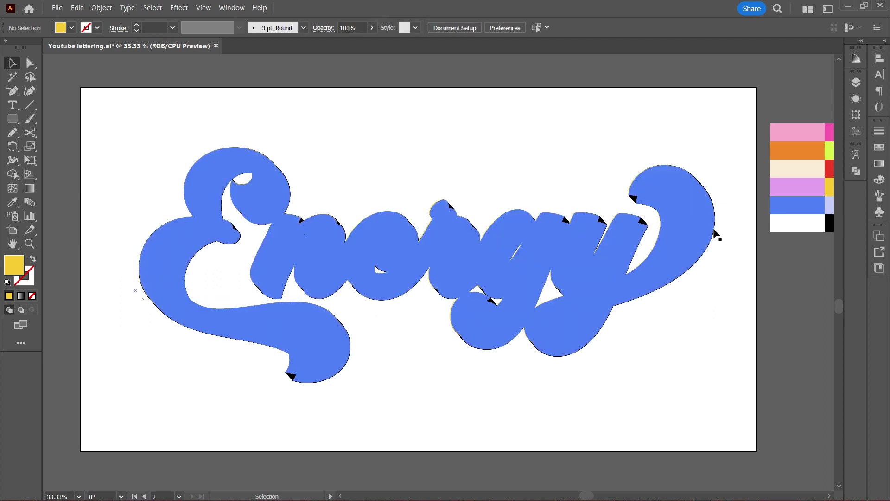
click(714, 229)
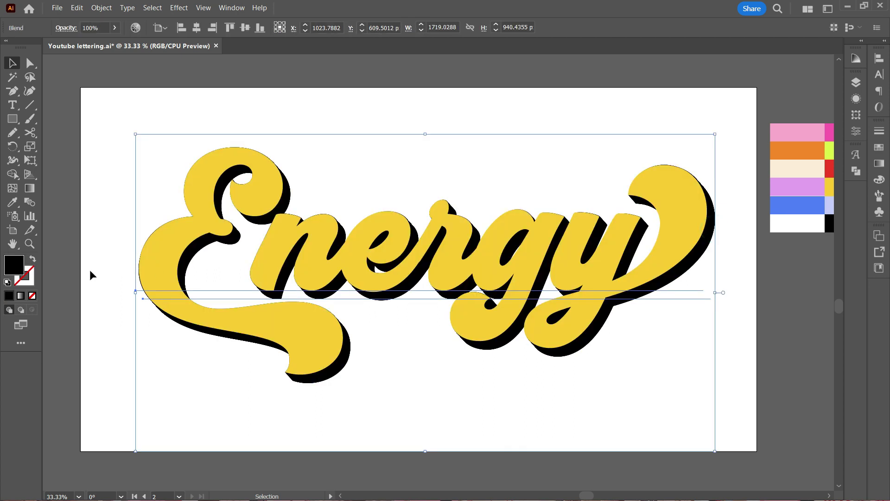
click(21, 282)
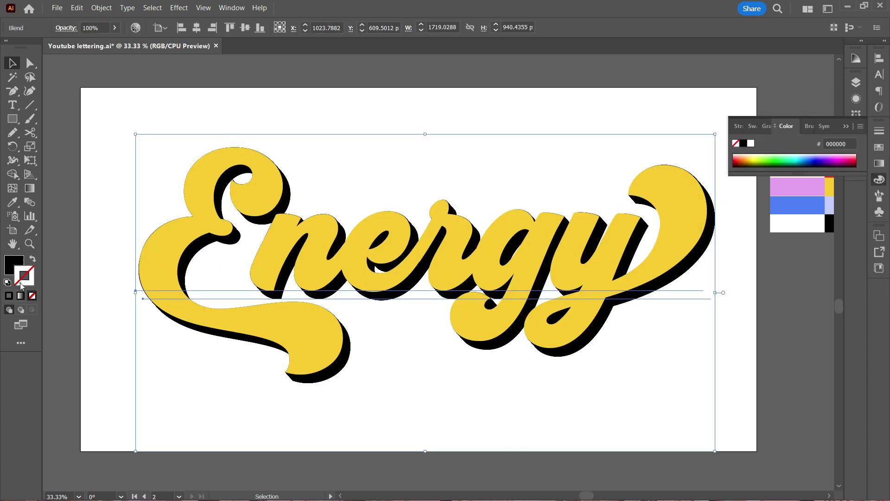
click(9, 296)
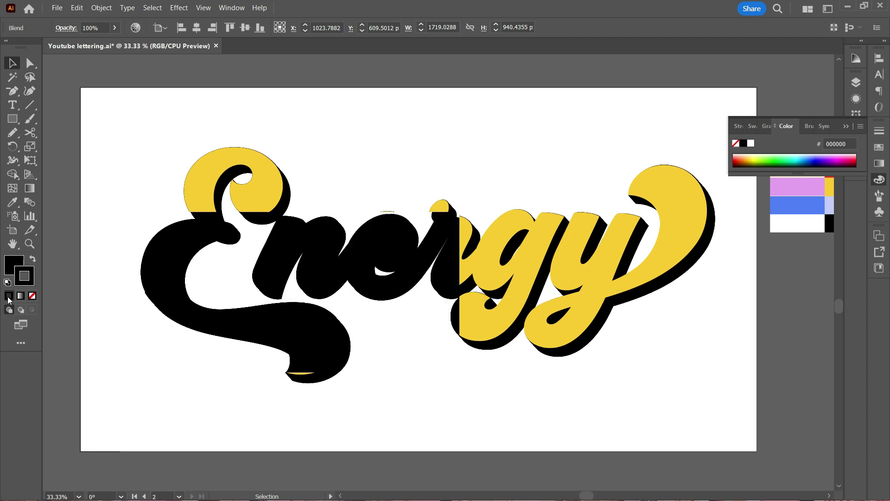
click(737, 127)
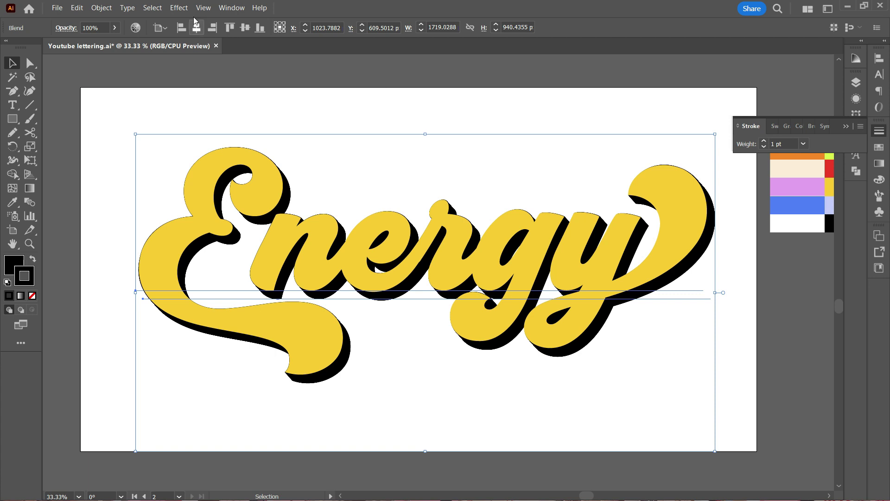
click(231, 8)
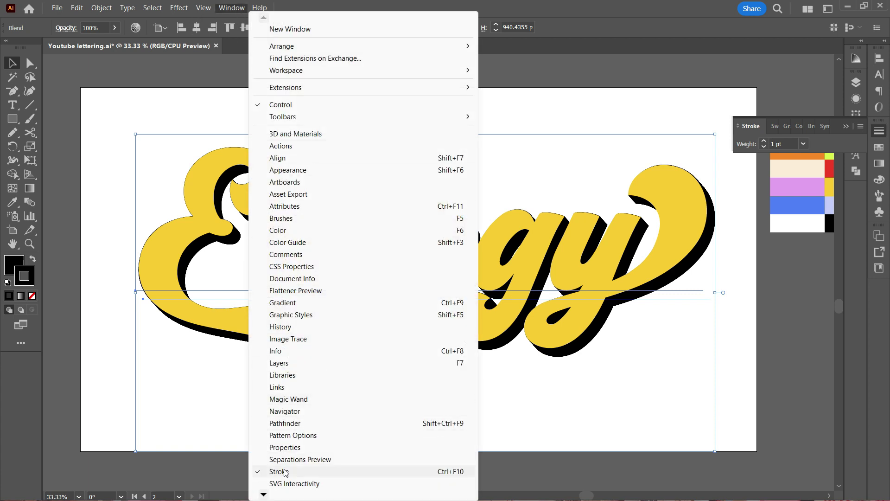
click(746, 362)
click(714, 213)
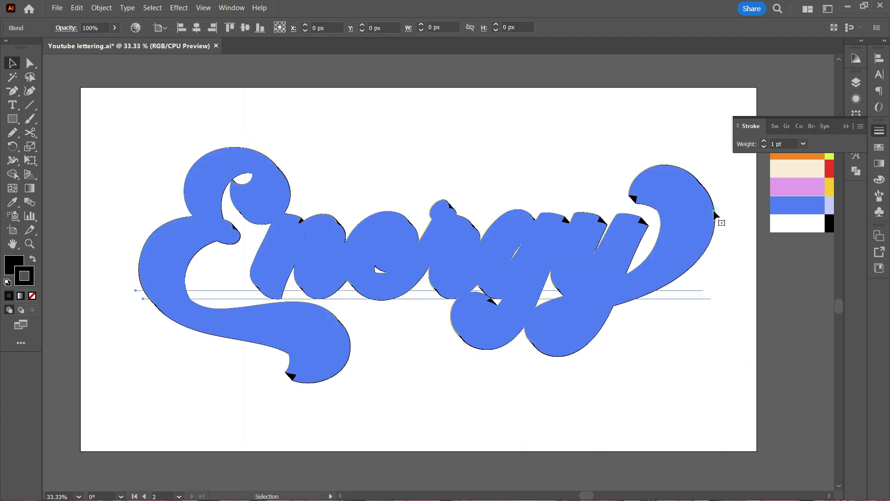
double_click(774, 143)
text(3)
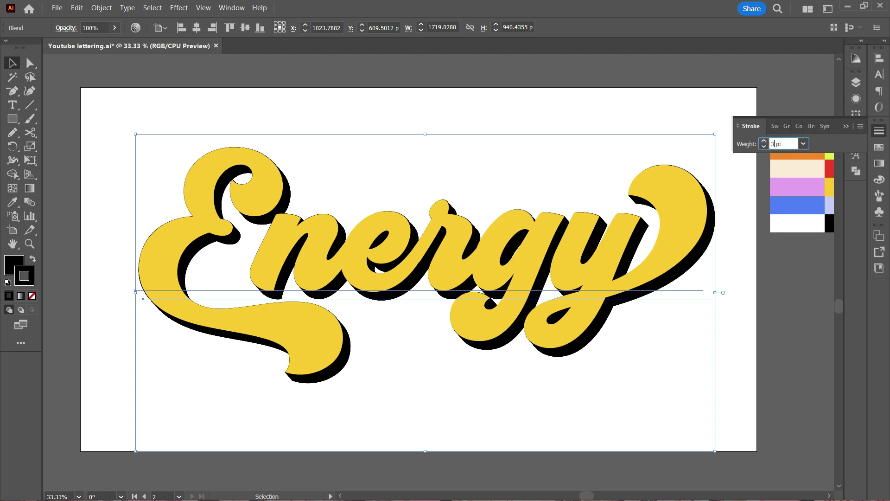
text(0)
click(791, 104)
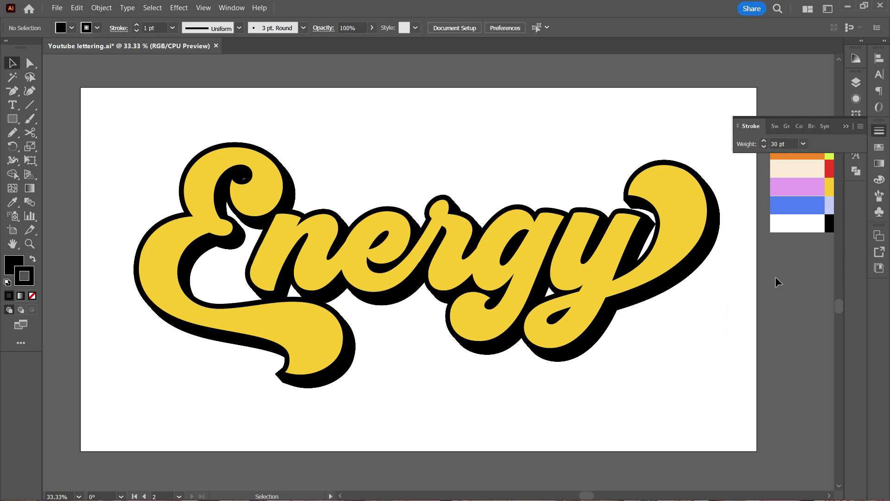
- Draw a cream rectangle over the whole artboard and place it behind the Energy lettering
click(847, 128)
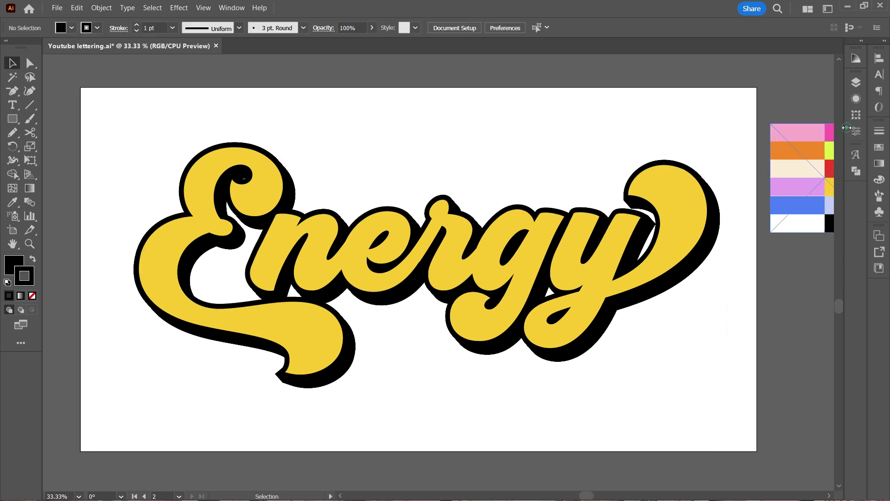
click(696, 197)
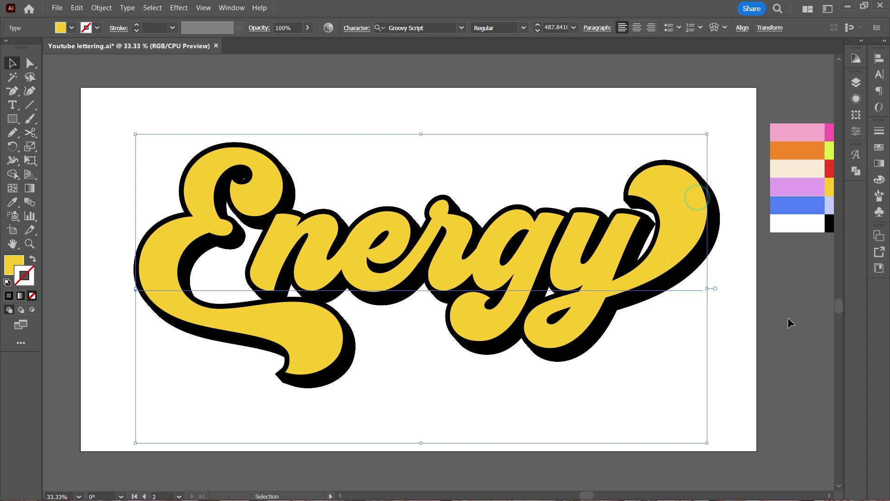
key(ctrl+shift+a)
click(11, 120)
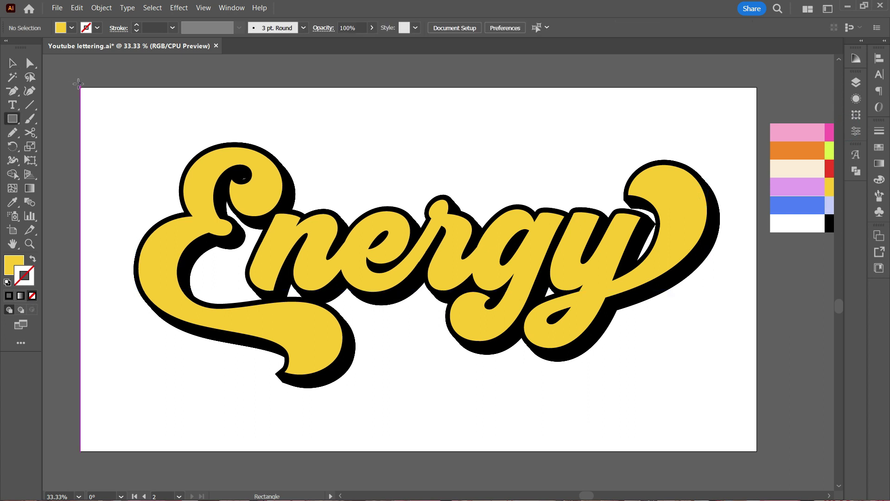
drag(79, 87, 751, 452)
drag(751, 452, 751, 452)
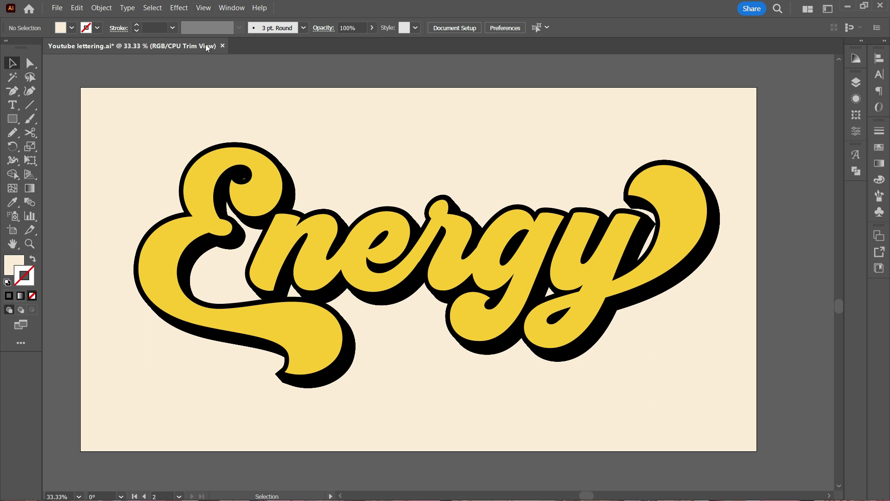
drag(207, 79, 212, 79)
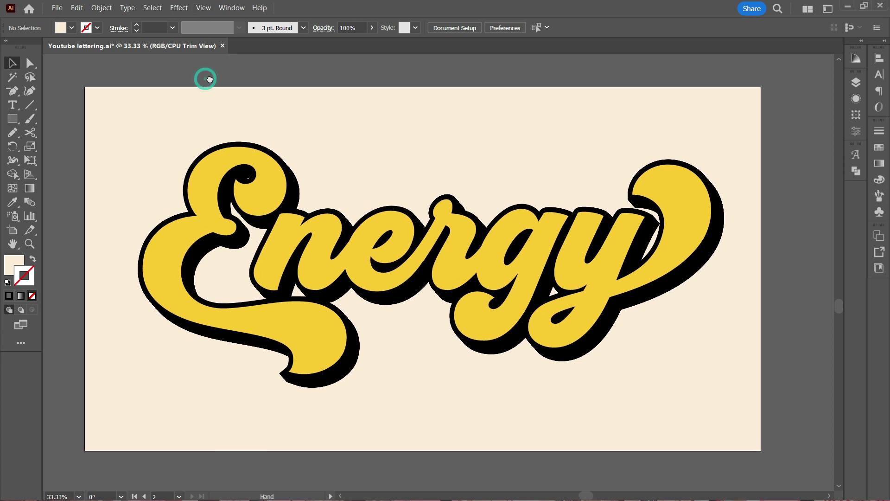
click(13, 134)
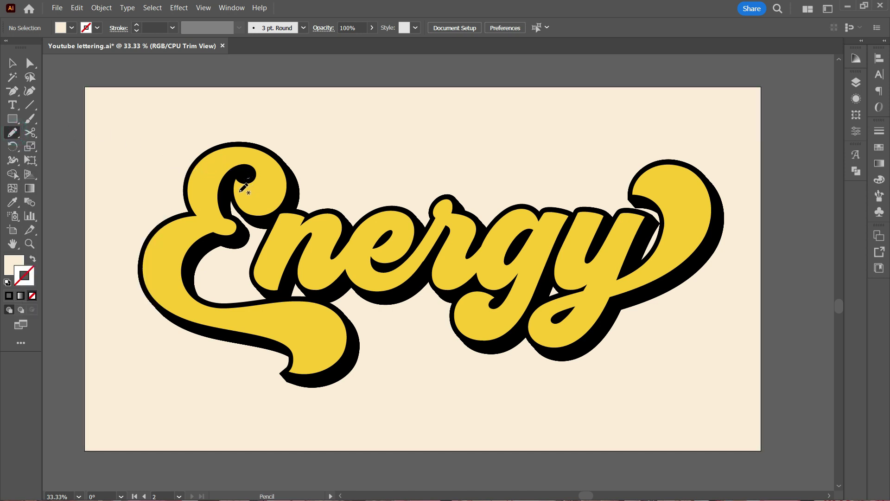
- Pencil a black 7 pt highlight curve with Width Profile 1 inside the E's top loop
mouse_move(240, 191)
mouse_down()
mouse_move(246, 204)
mouse_move(275, 204)
mouse_up()
key(v)
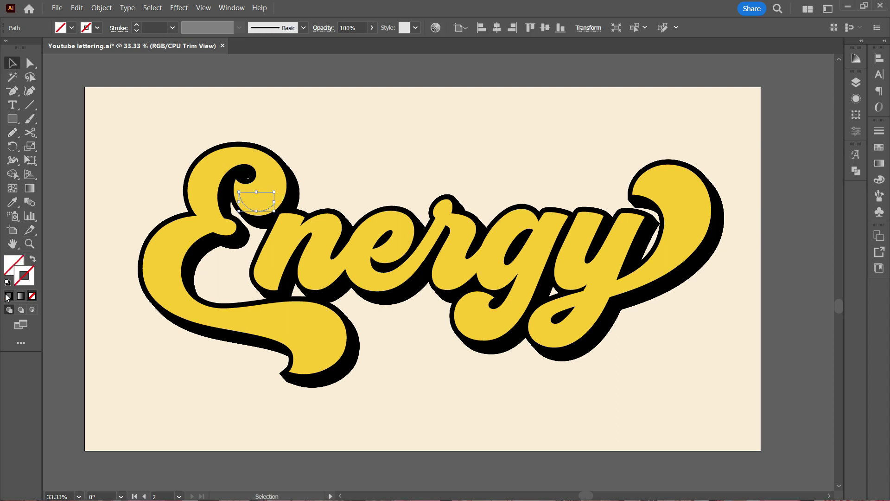
click(7, 296)
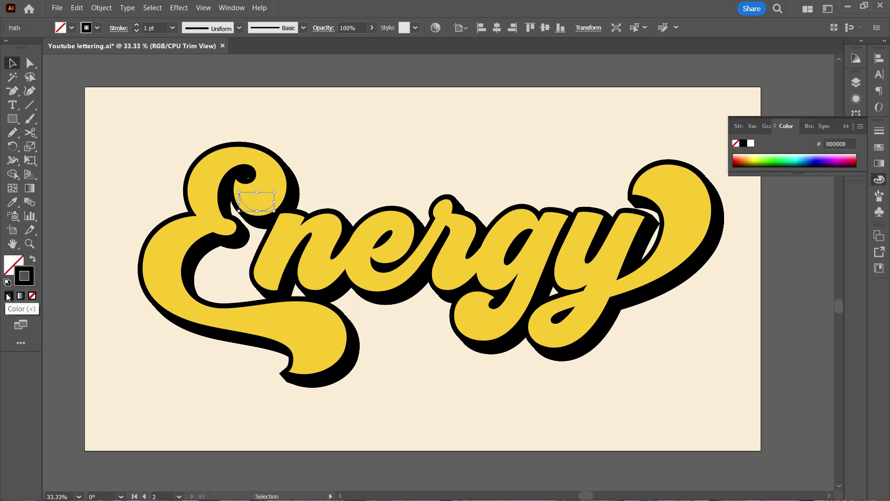
click(241, 30)
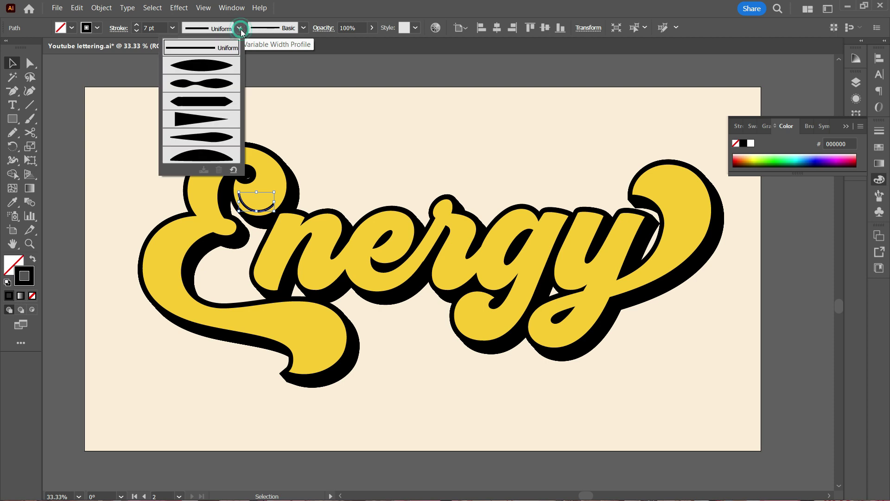
click(214, 69)
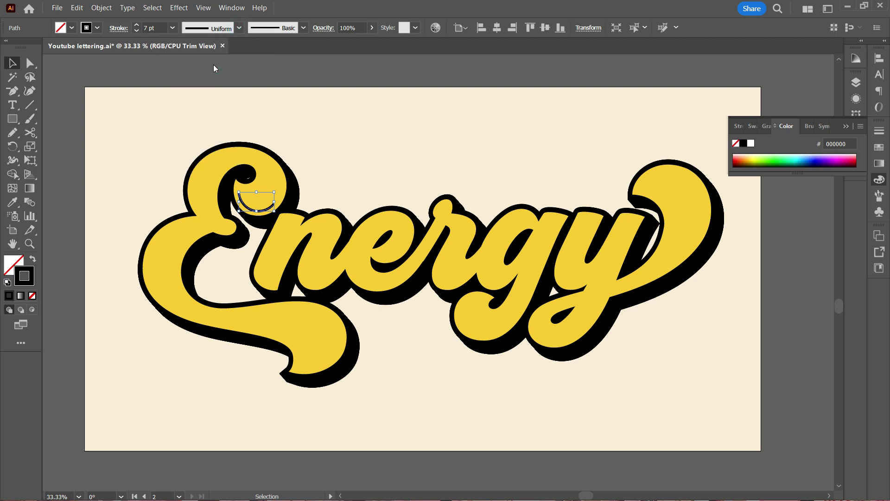
click(213, 63)
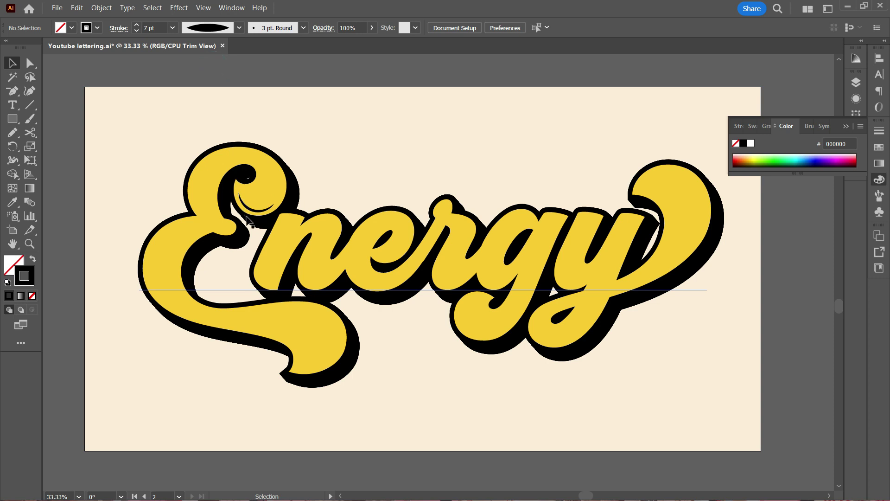
- Add a matching tapered 7 pt black highlight along the E's outer left curve
click(13, 133)
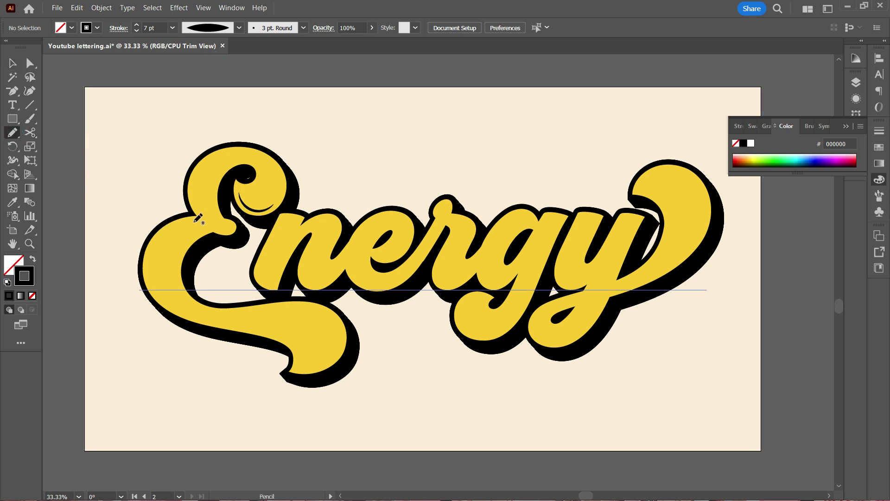
drag(194, 221, 159, 237)
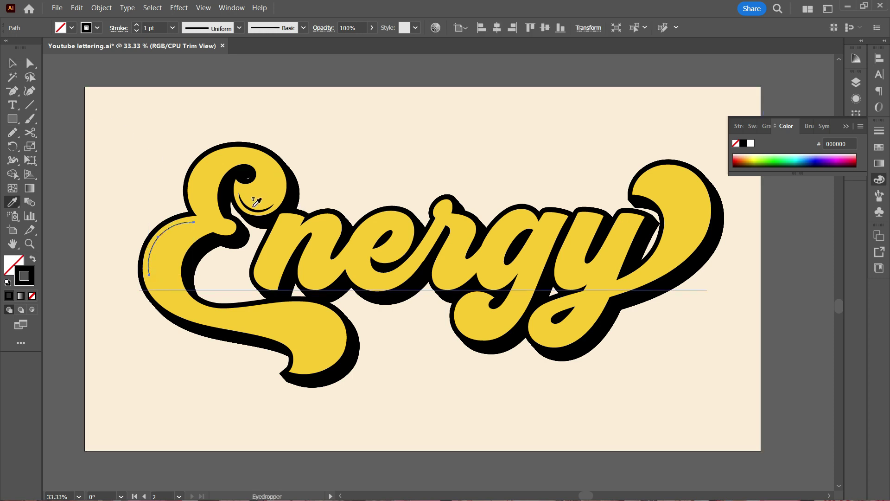
click(257, 202)
key(v)
click(240, 27)
click(227, 67)
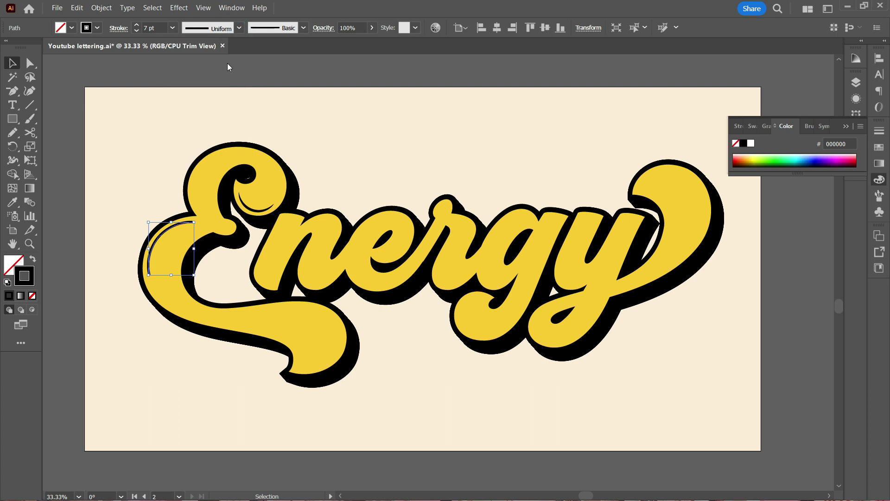
click(109, 136)
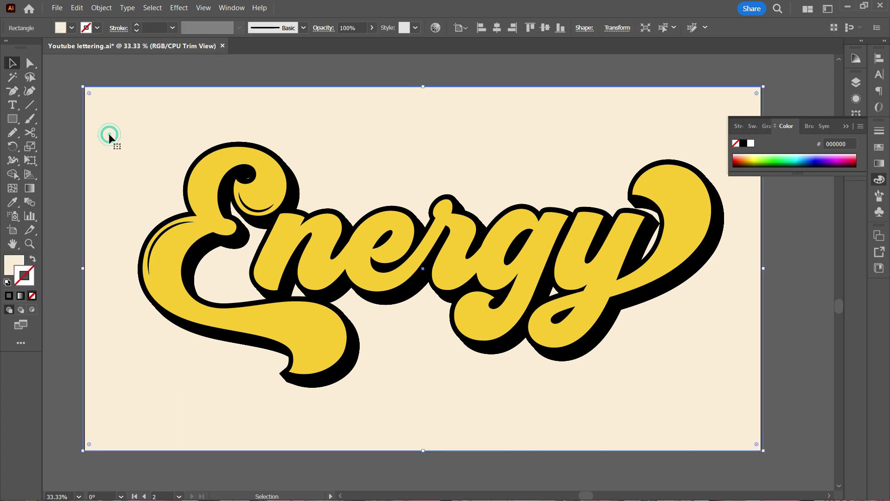
click(61, 144)
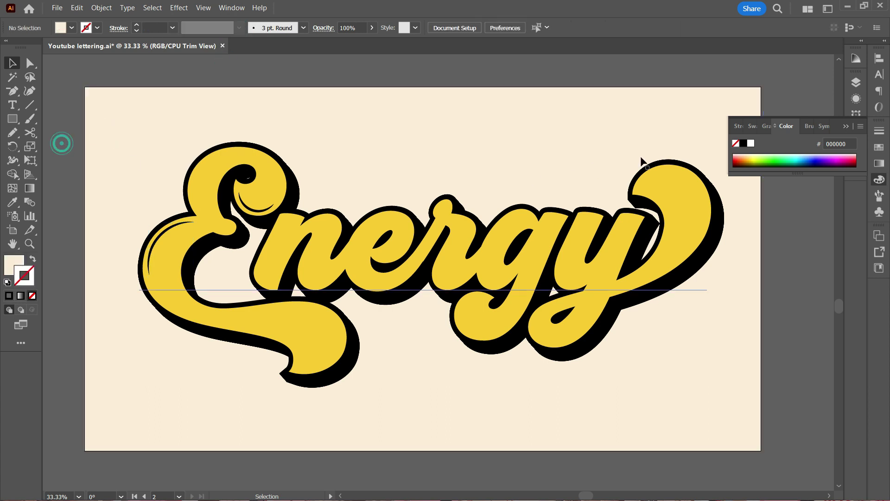
- Collapse the Color panel before adding tapered pencil highlights to the remaining letters of Energy
click(847, 128)
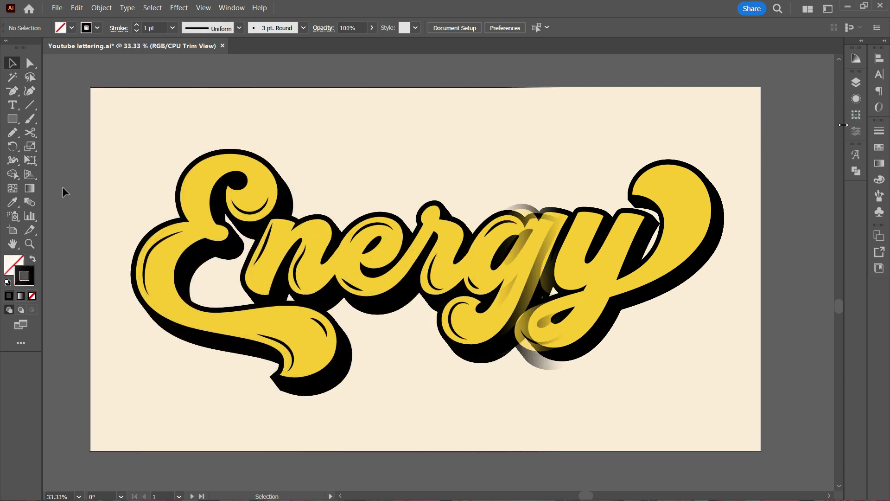